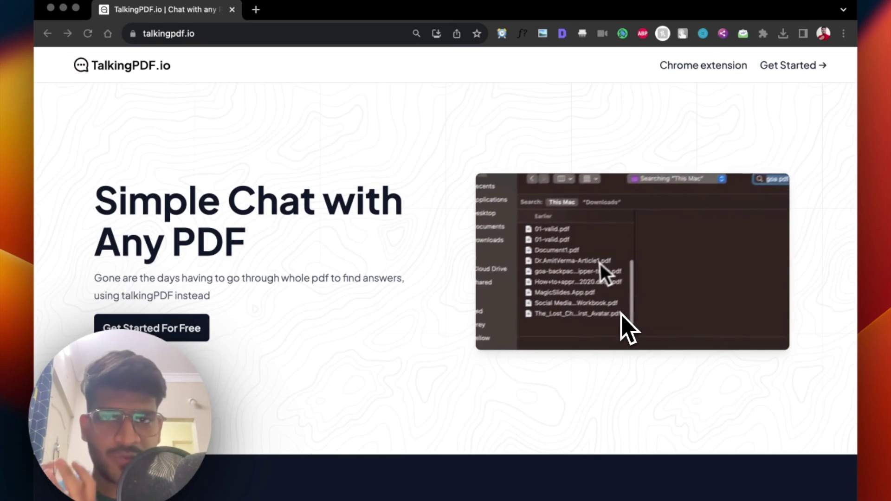
scroll(592, 348, "down", 3)
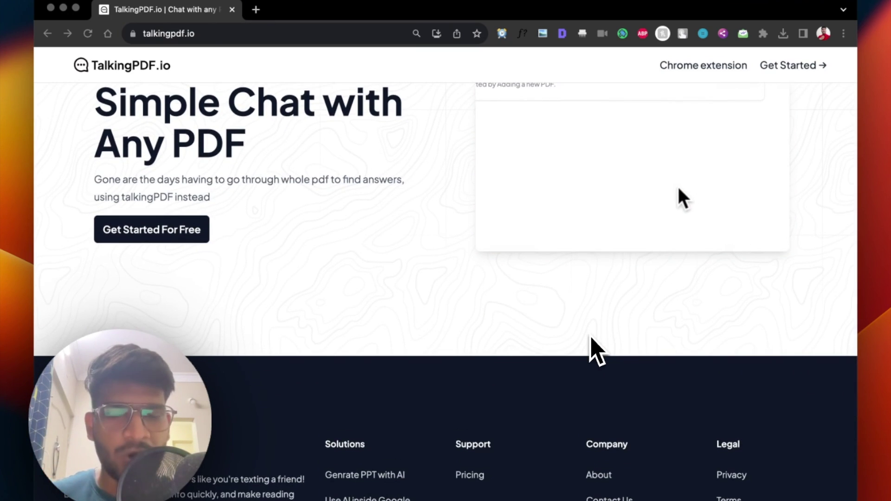
scroll(591, 348, "up", 1)
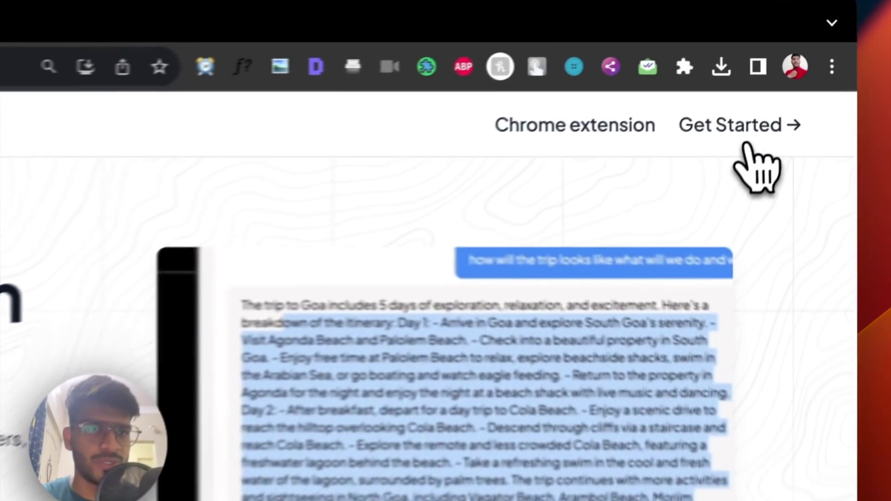
Sign into TalkingPDF.io with a Google account and start uploading a PDF from the dashboard
left_click(792, 65)
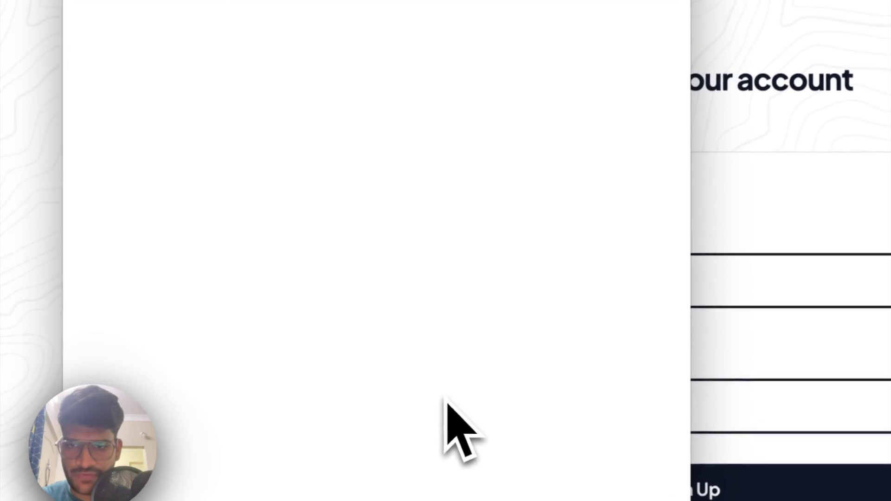
left_click(339, 328)
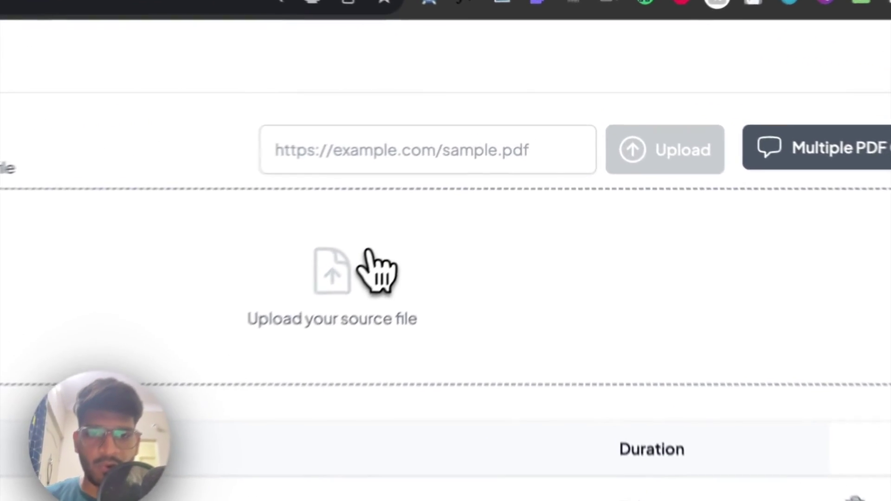
left_click(372, 251)
Search for and upload goa-backpacking-trip-tripper-trails.pdf from the file dialog
left_click(640, 178)
type("goa")
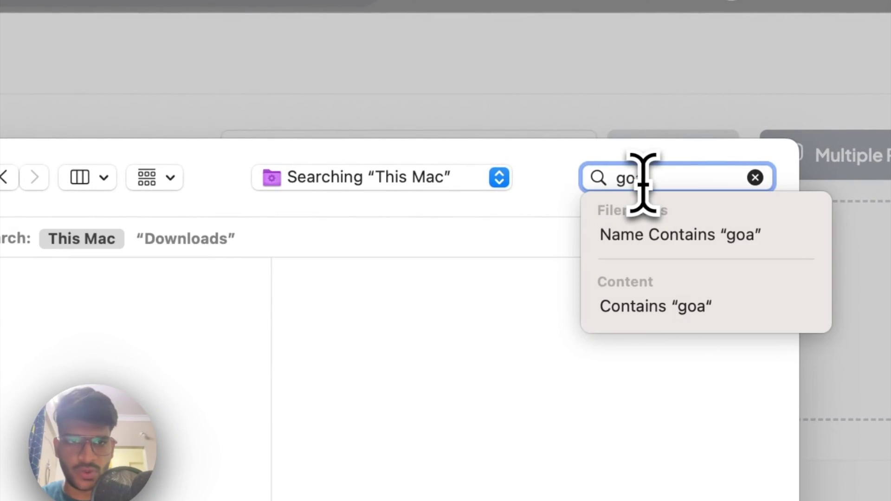
type(" trip")
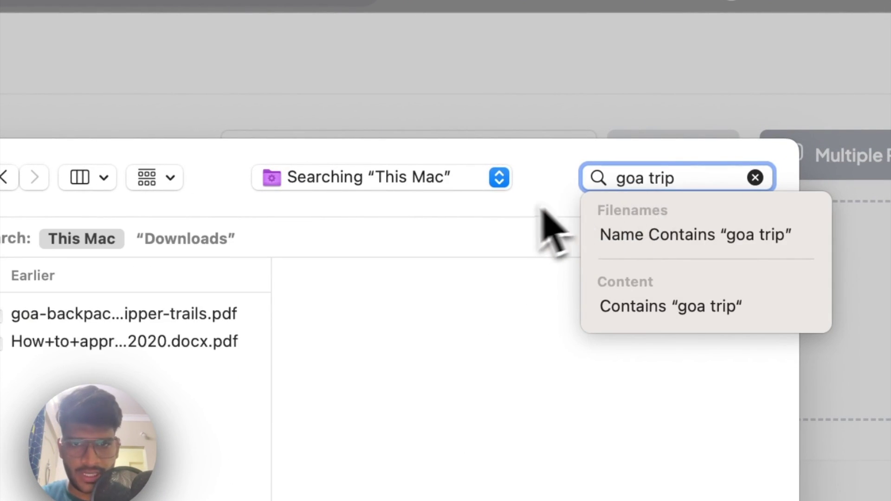
left_click(255, 196)
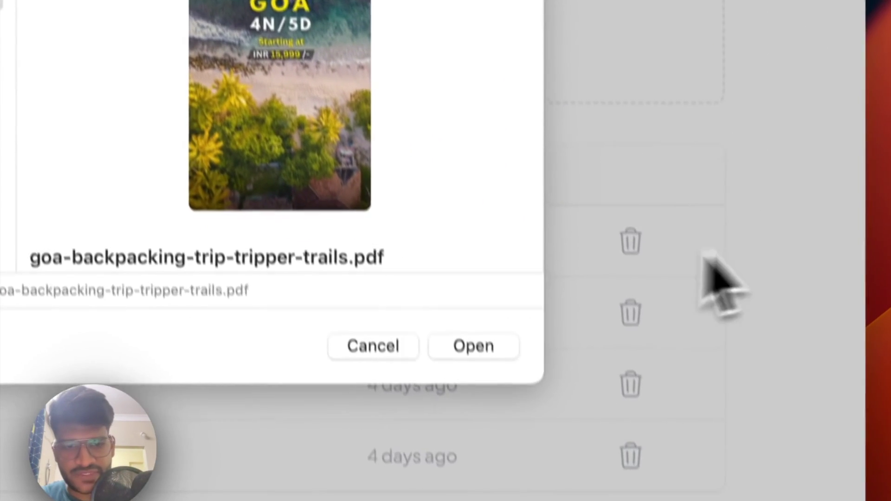
left_click(451, 302)
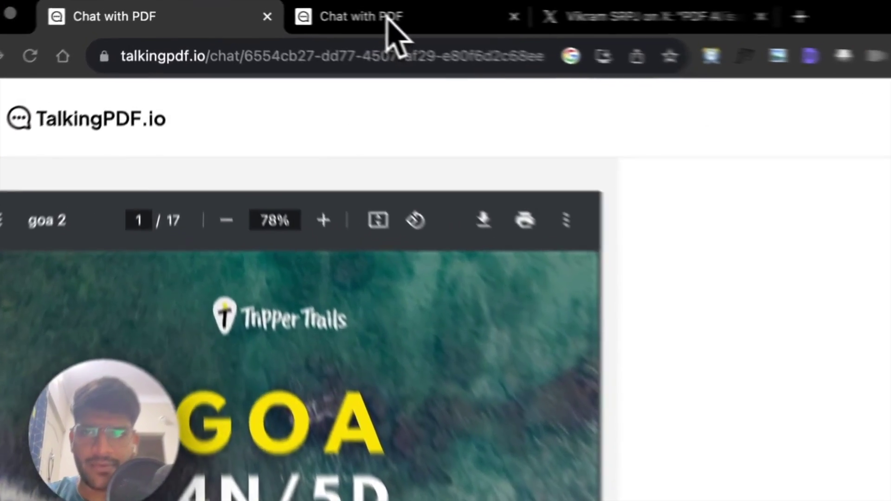
Ask the Goa PDF about the trip's days and plans, then which beaches are included
left_click(304, 7)
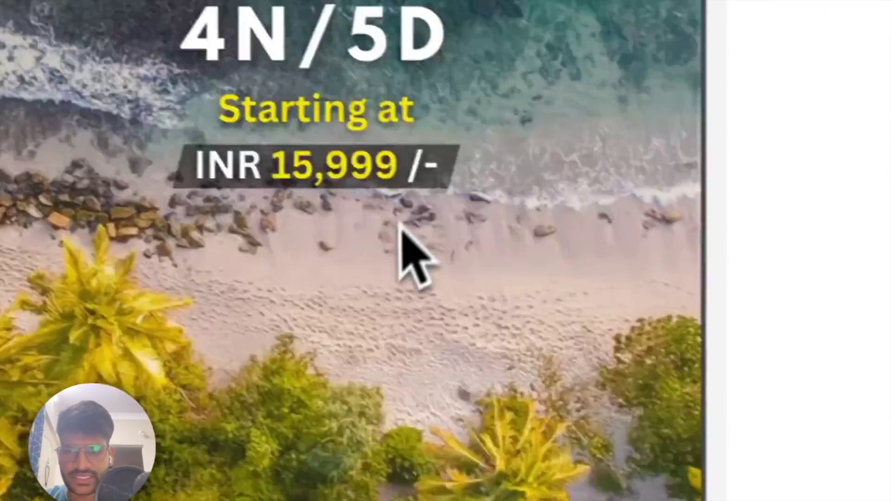
scroll(295, 323, "down", 10)
scroll(295, 324, "down", 10)
scroll(295, 324, "down", 10)
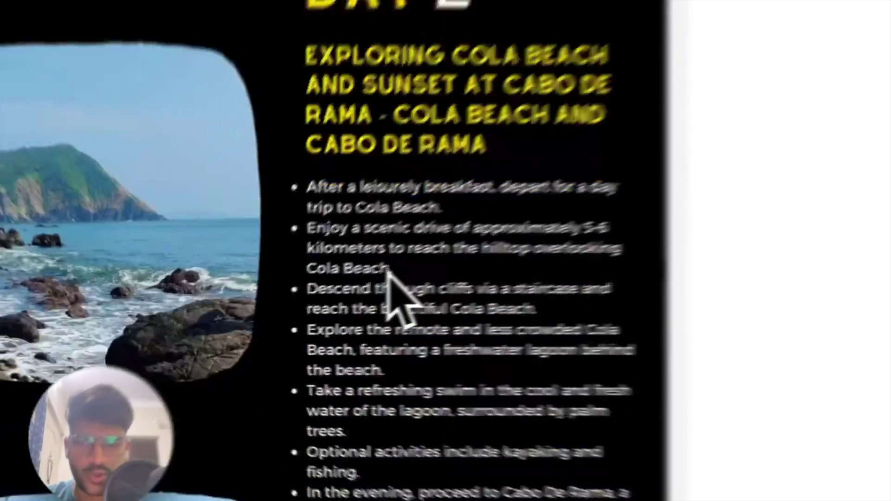
type("how does this trip look like, how many days and what will we do")
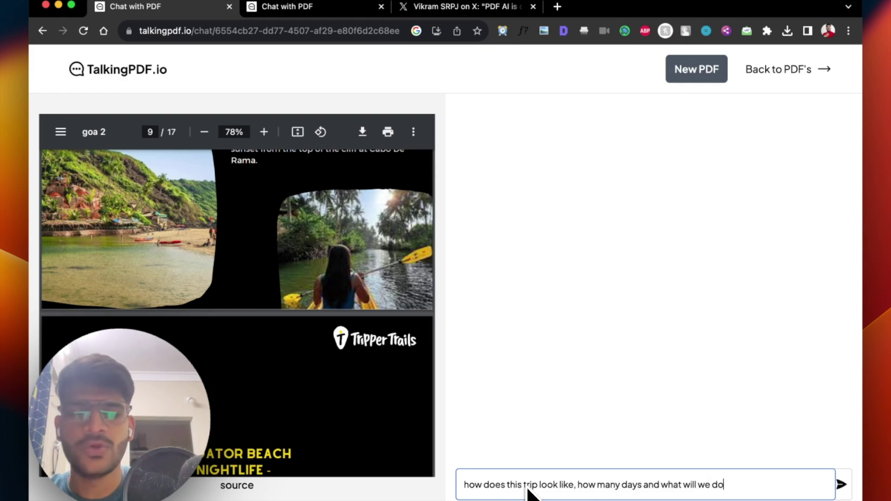
key("Return")
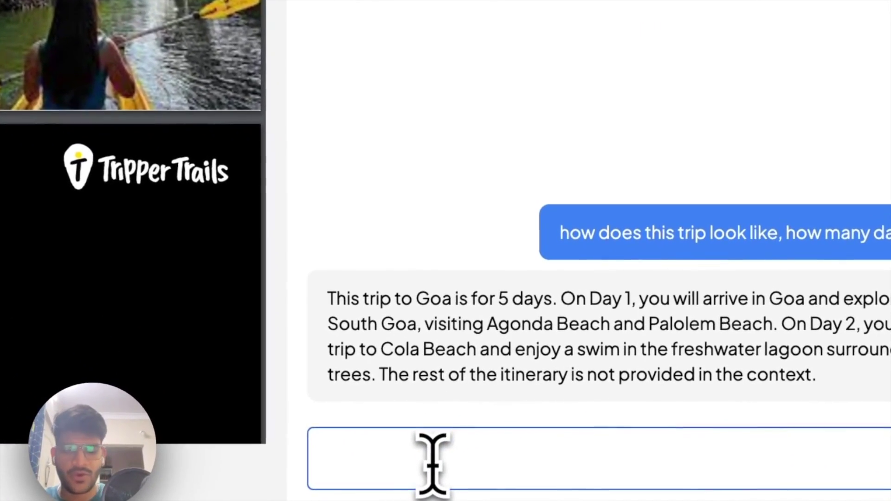
type("what")
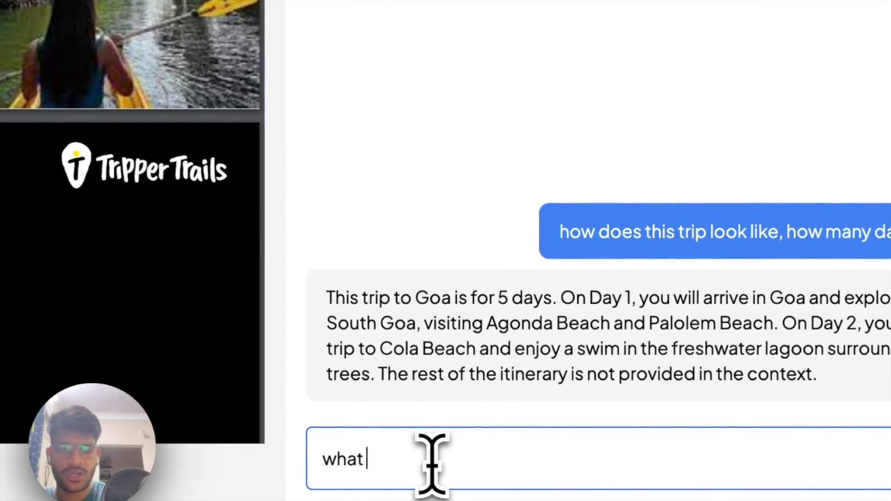
type(" be")
type(" are")
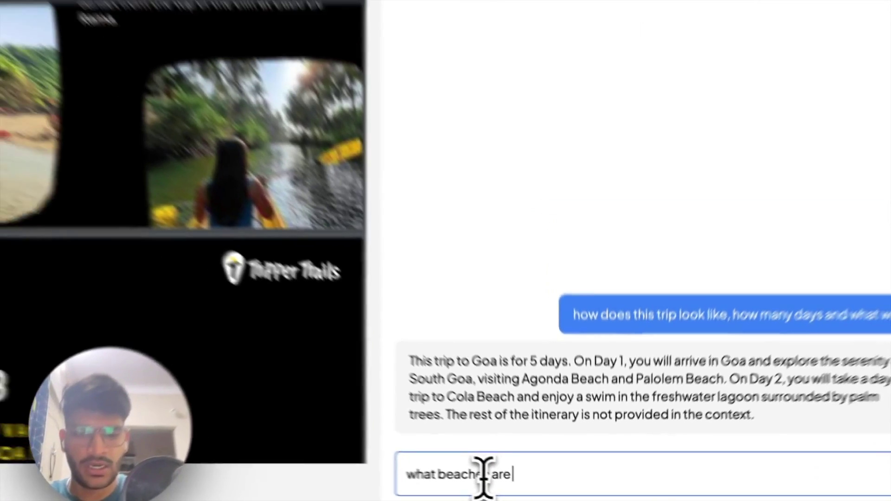
type(" we got")
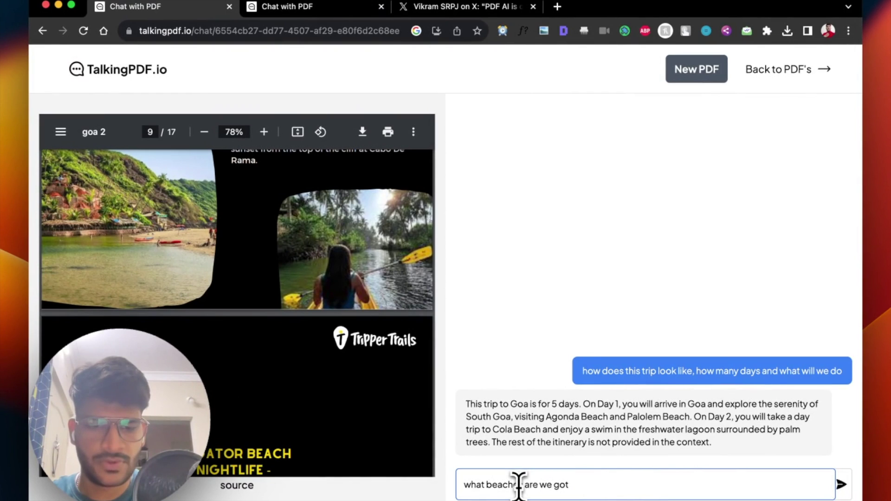
type(" to")
key("Return")
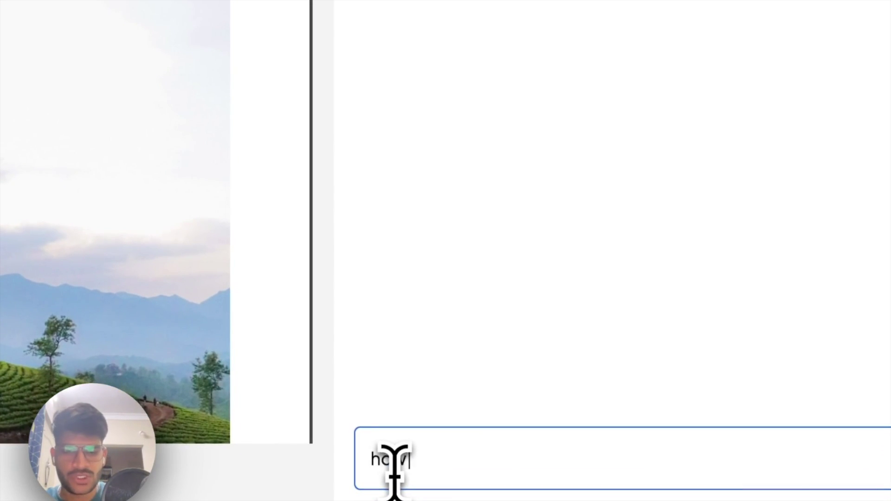
type("will")
type(" this")
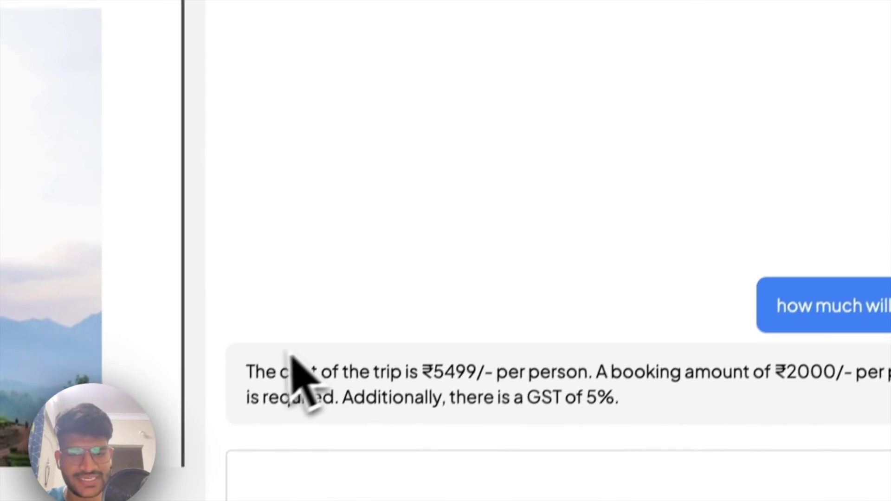
Select the ₹5499 price in the chat's trip-cost answer for checking against the PDF
left_click_drag(244, 352, 683, 385)
double_click(435, 350)
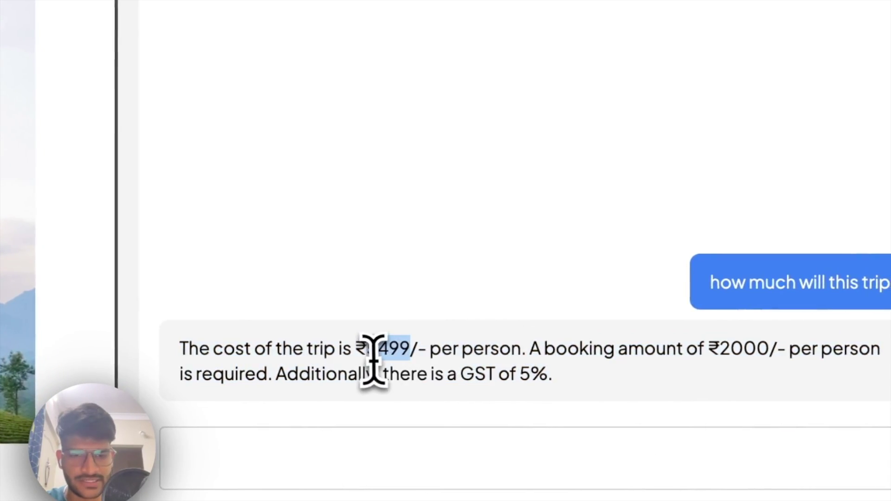
scroll(269, 178, "down", 10)
scroll(293, 188, "down", 5)
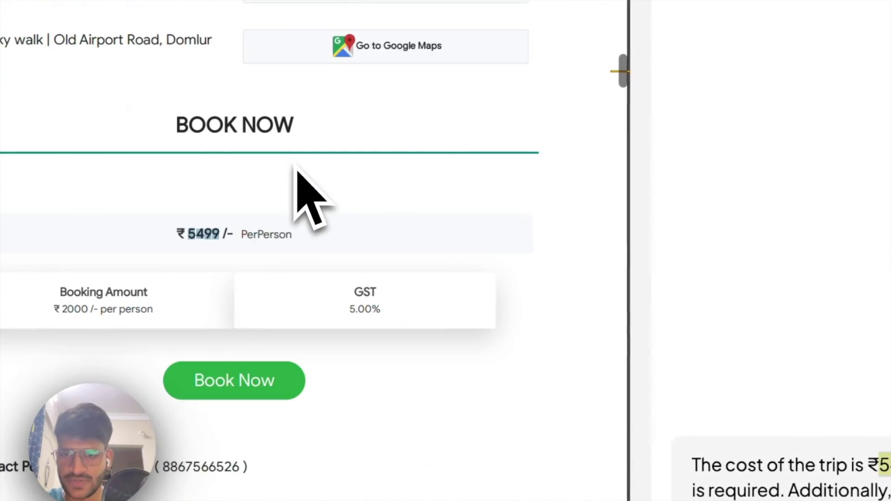
scroll(293, 188, "down", 2)
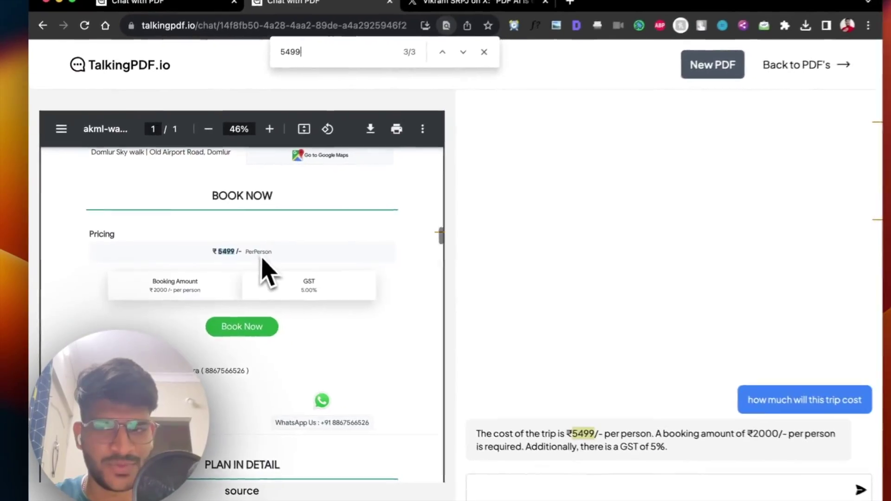
scroll(268, 268, "down", 5)
scroll(268, 268, "down", 1)
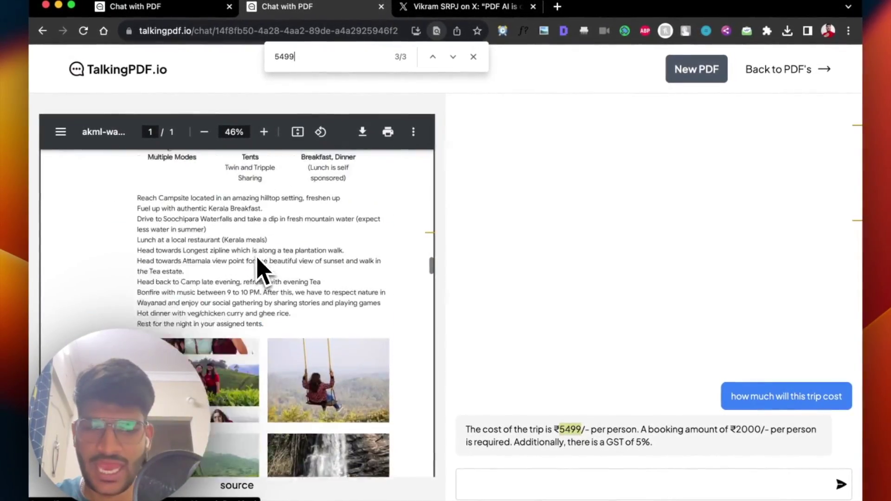
scroll(268, 268, "up", 1)
scroll(268, 268, "up", 8)
scroll(261, 268, "down", 5)
scroll(259, 269, "down", 5)
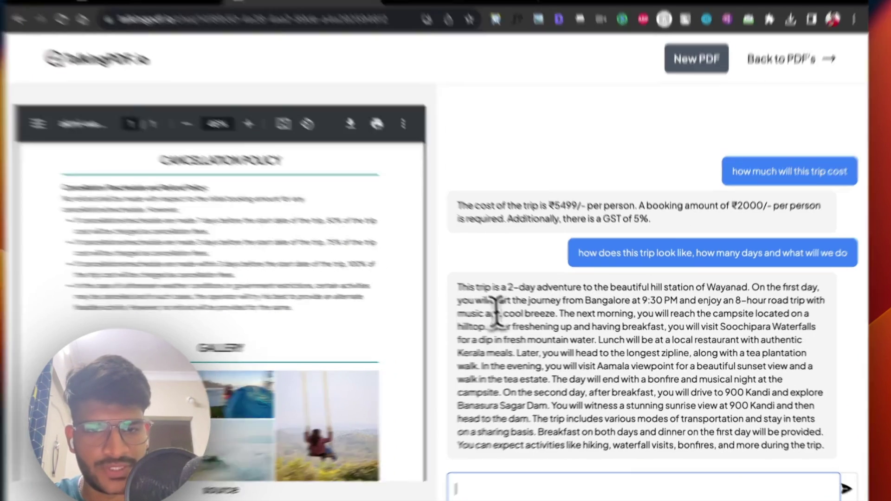
Highlight and clear the opening of the 2-day Wayanad itinerary answer
left_click_drag(466, 289, 583, 315)
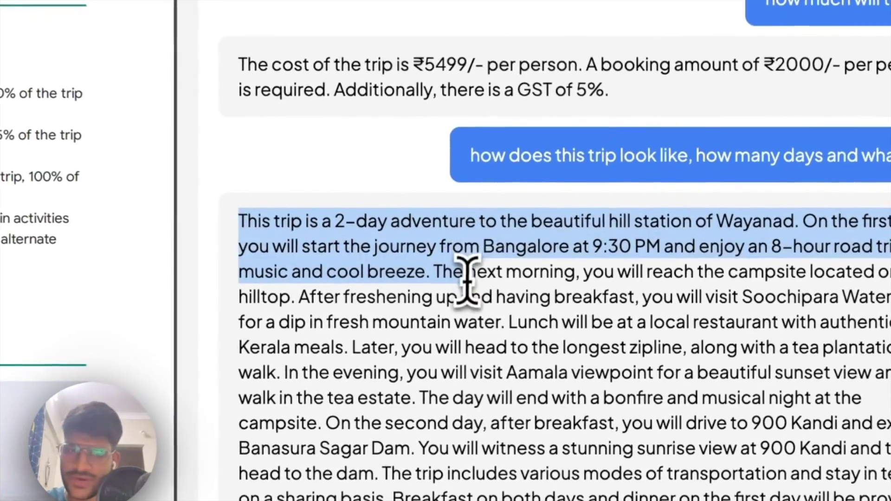
left_click(476, 294)
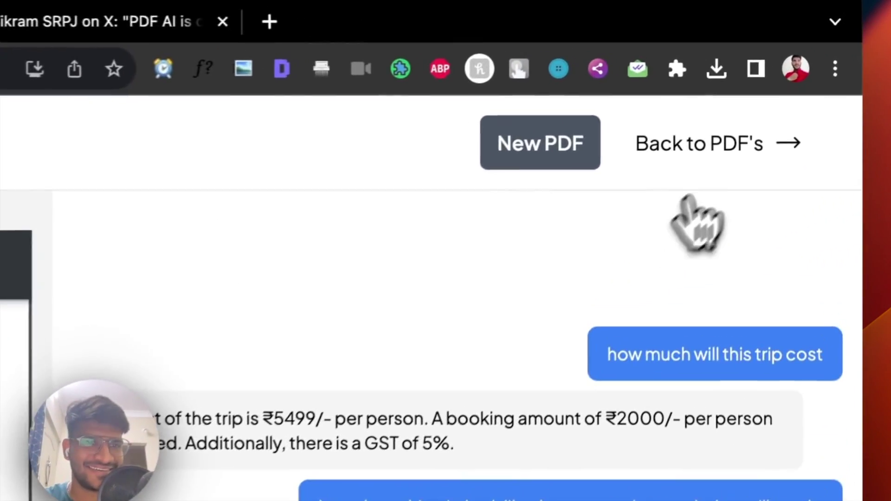
Return to the PDF library and add the Wayanad and Goa PDFs to a Multiple PDF Chat
left_click(778, 71)
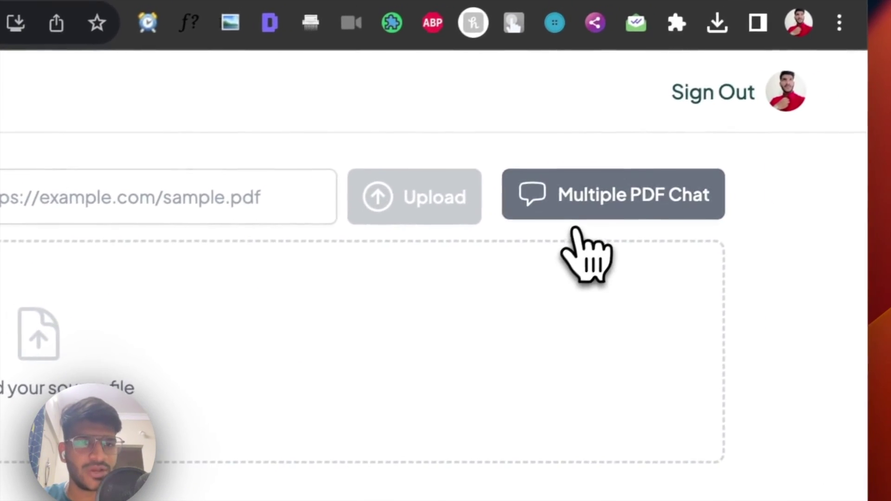
left_click(588, 196)
left_click(202, 366)
left_click(244, 369)
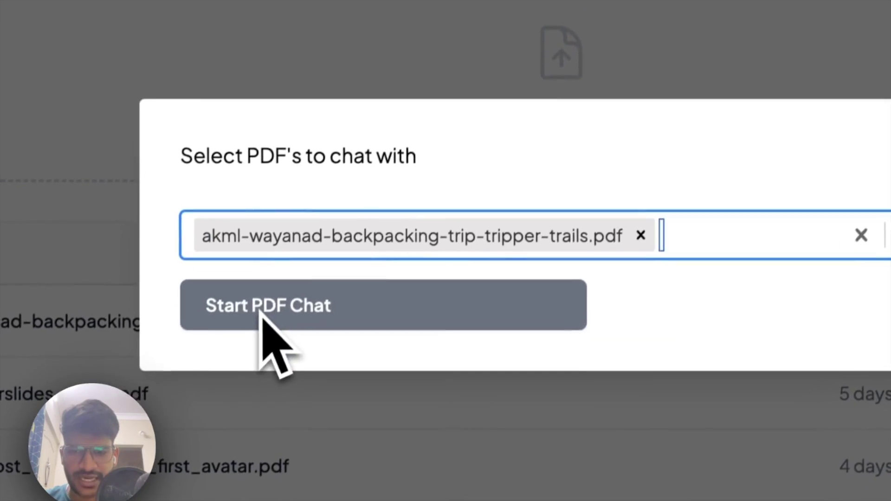
left_click(766, 240)
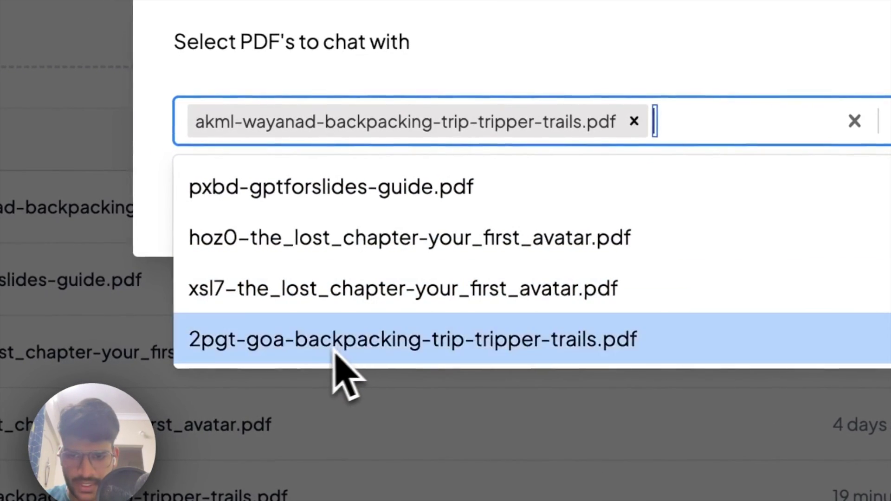
left_click(334, 349)
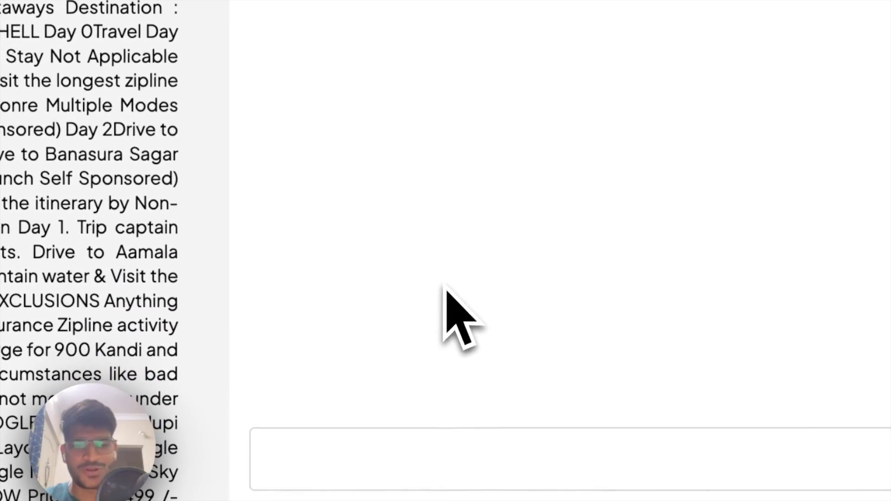
Ask both PDFs whether Goa or Wayanad suits a birthday trip with friends
left_click(356, 461)
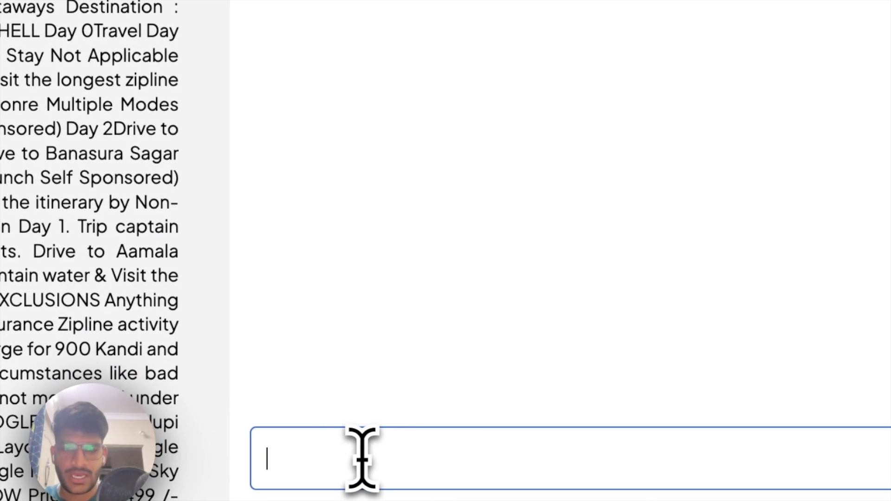
type("i want to p")
type("lan")
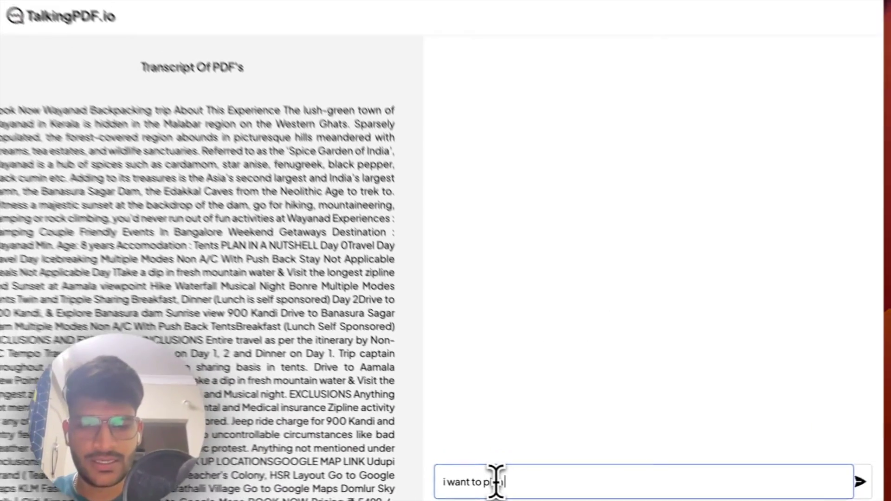
type(" a trip for my birthday with few of my friends should")
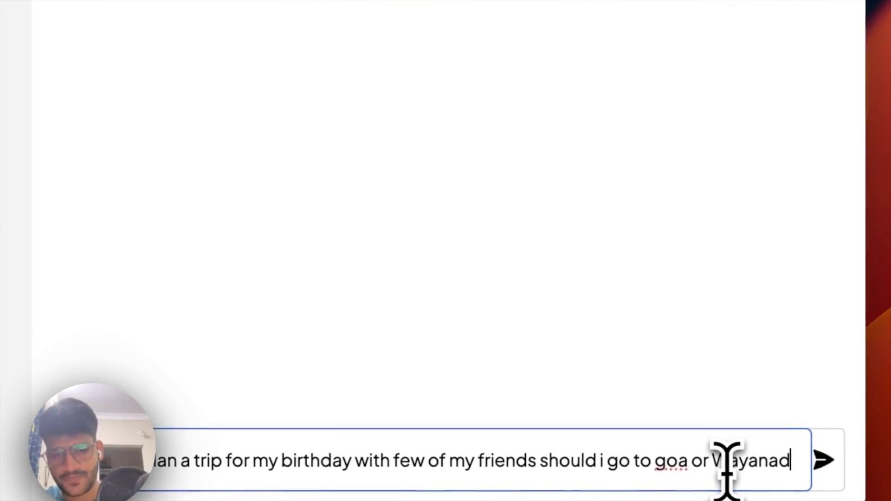
key("Return")
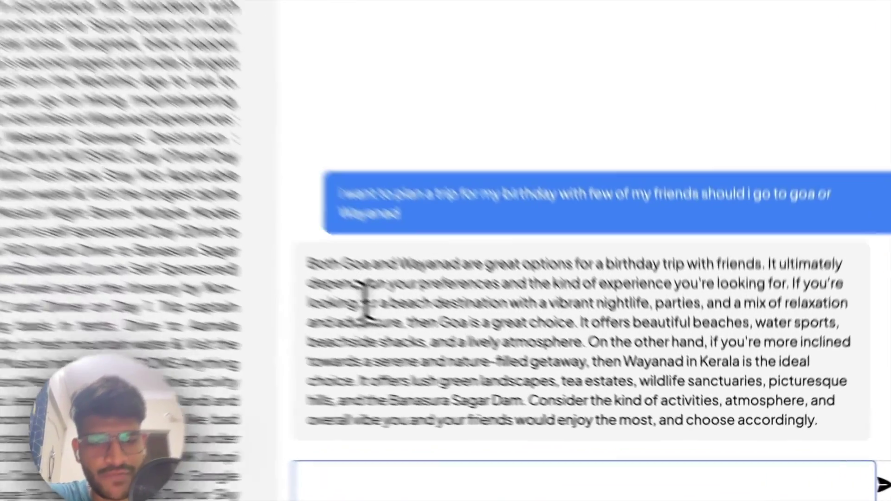
Highlight the reply's Goa beaches-and-nightlife and nature-filled Wayanad passages
left_click_drag(499, 366, 692, 367)
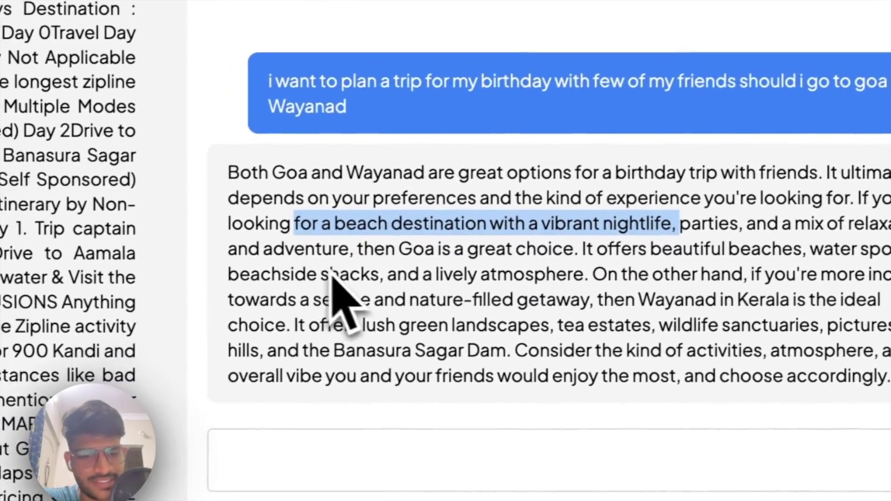
left_click_drag(368, 247, 586, 247)
left_click(622, 282)
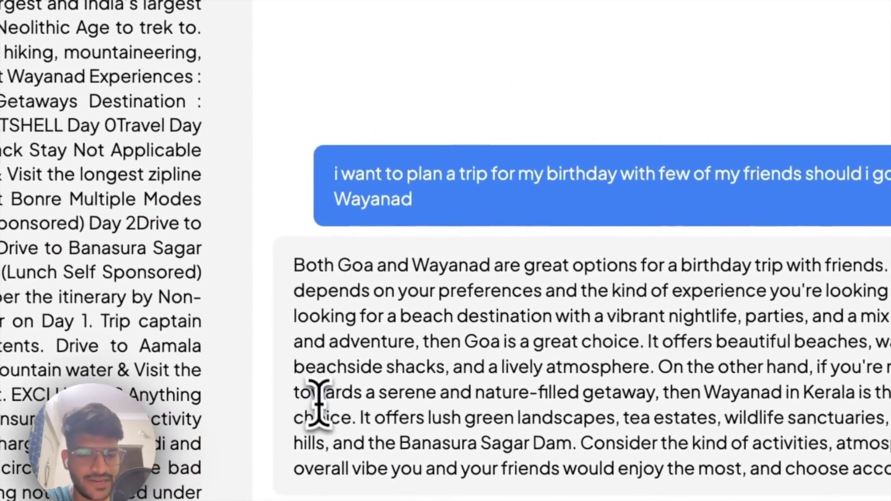
left_click_drag(295, 392, 627, 418)
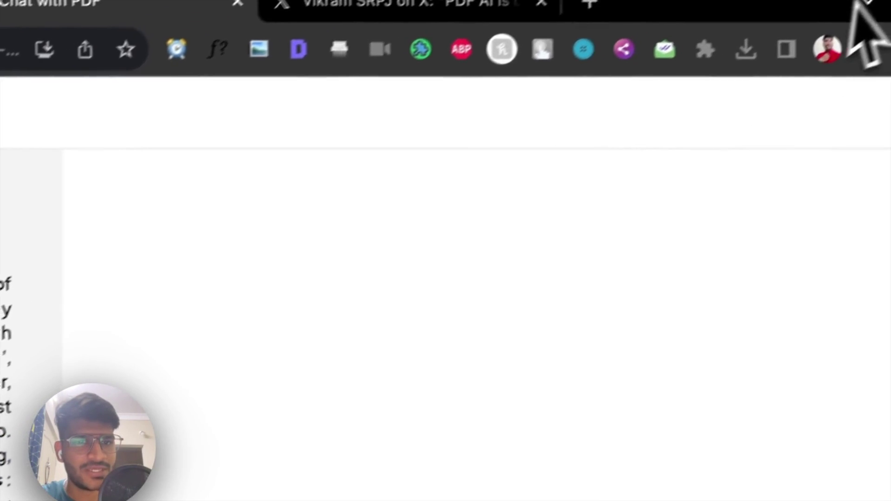
Open a new incognito window and load a pasted chat link in it
left_click(835, 71)
left_click(729, 180)
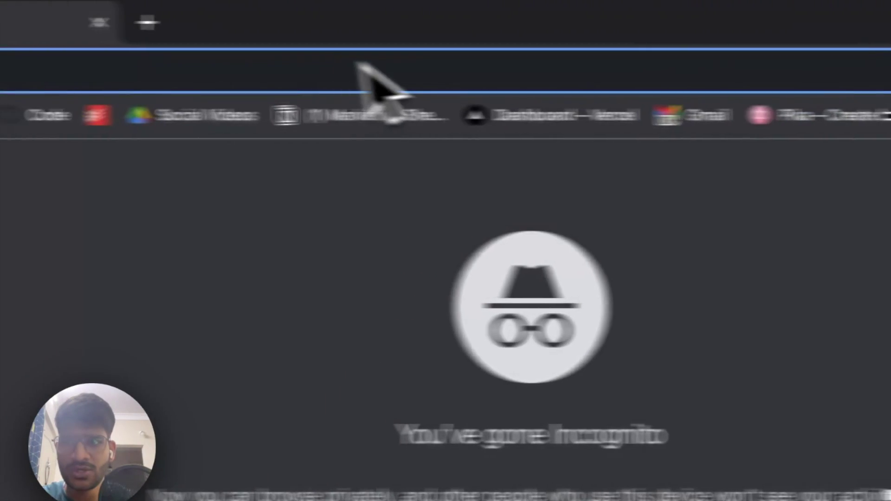
key("super+v")
key("Return")
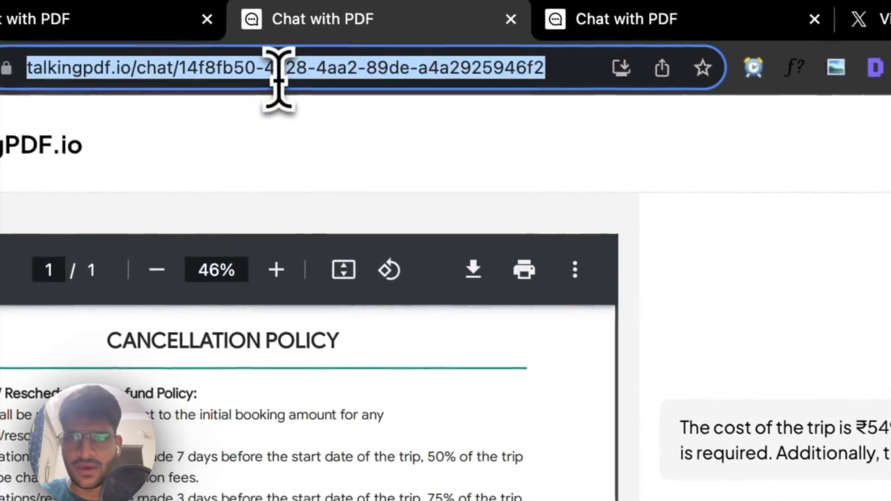
Copy the single-PDF chat page link and load it in another incognito window
key("super+c")
left_click(868, 72)
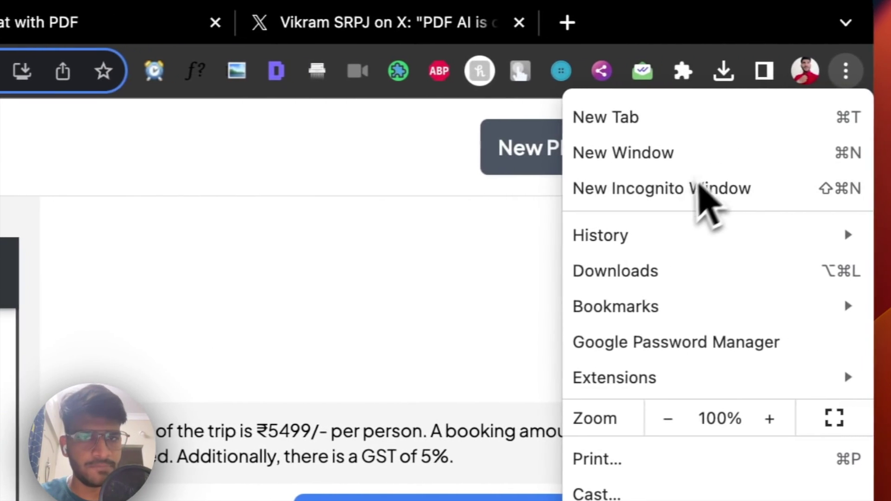
left_click(706, 199)
key("super+v")
key("Return")
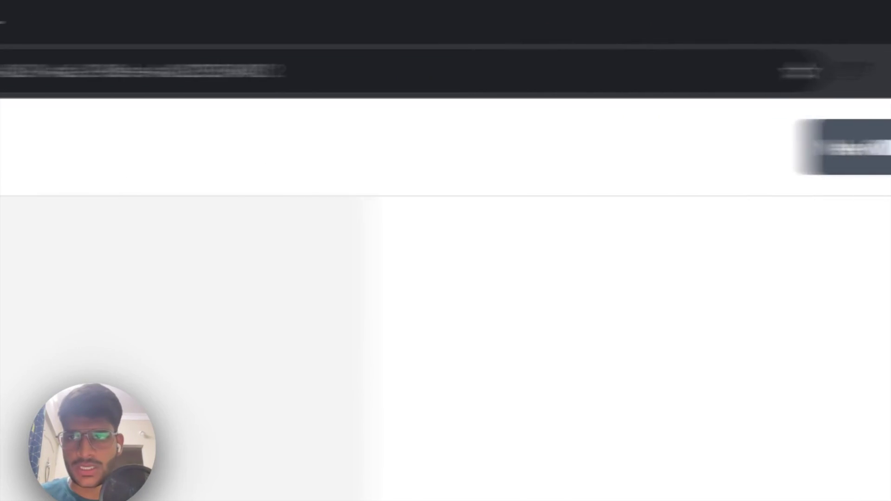